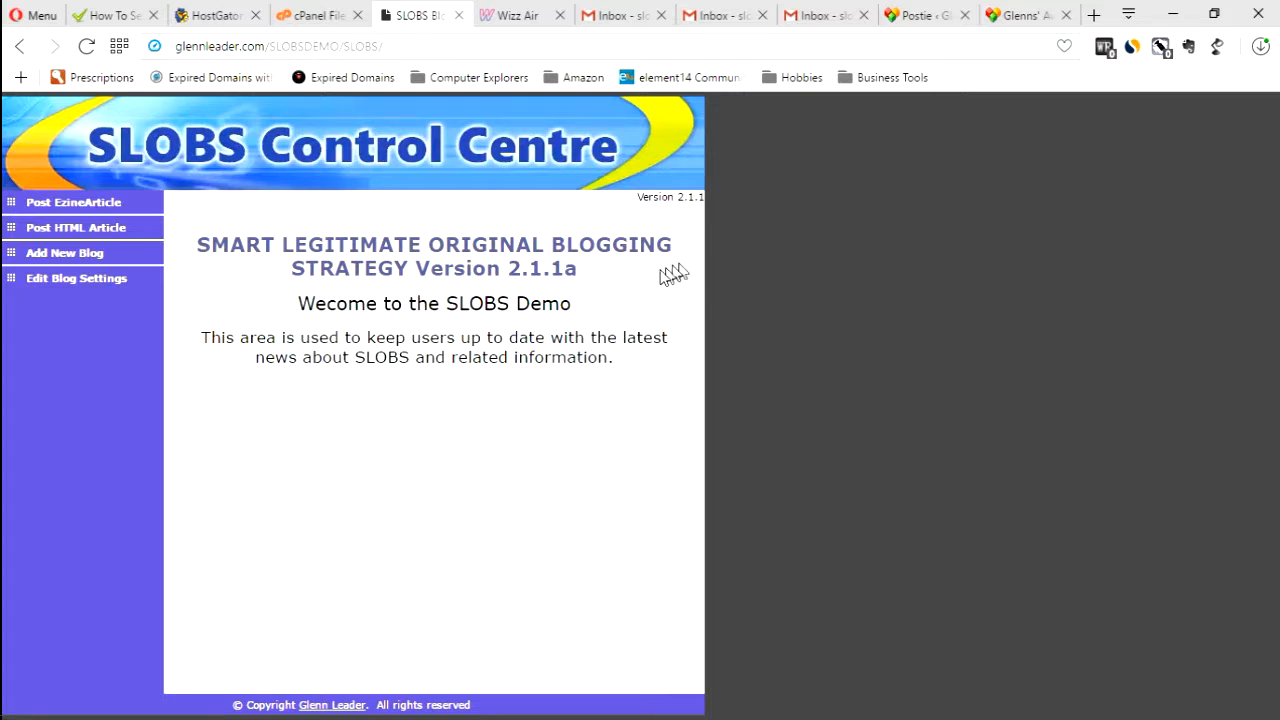
Open the Add New Blog form and enter "Glenns Awesome Business Blog" as the Blog Name
click(90, 256)
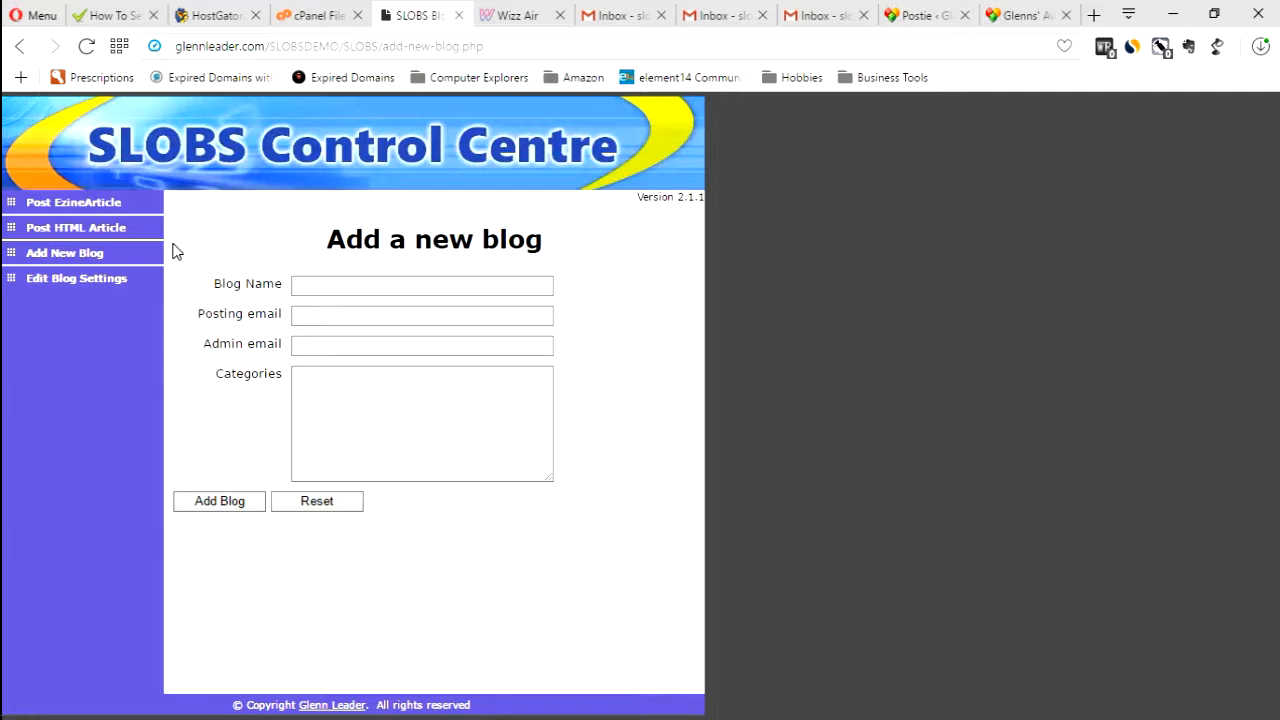
click(367, 289)
text(gl)
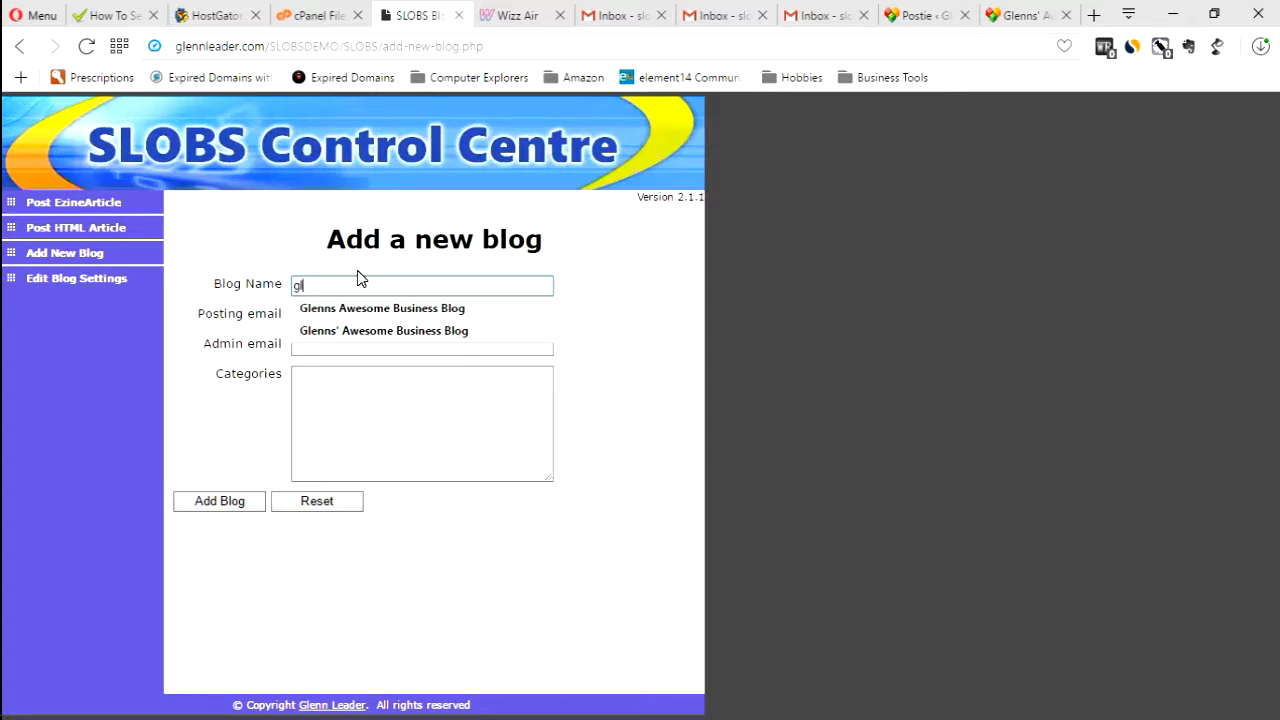
key(Down)
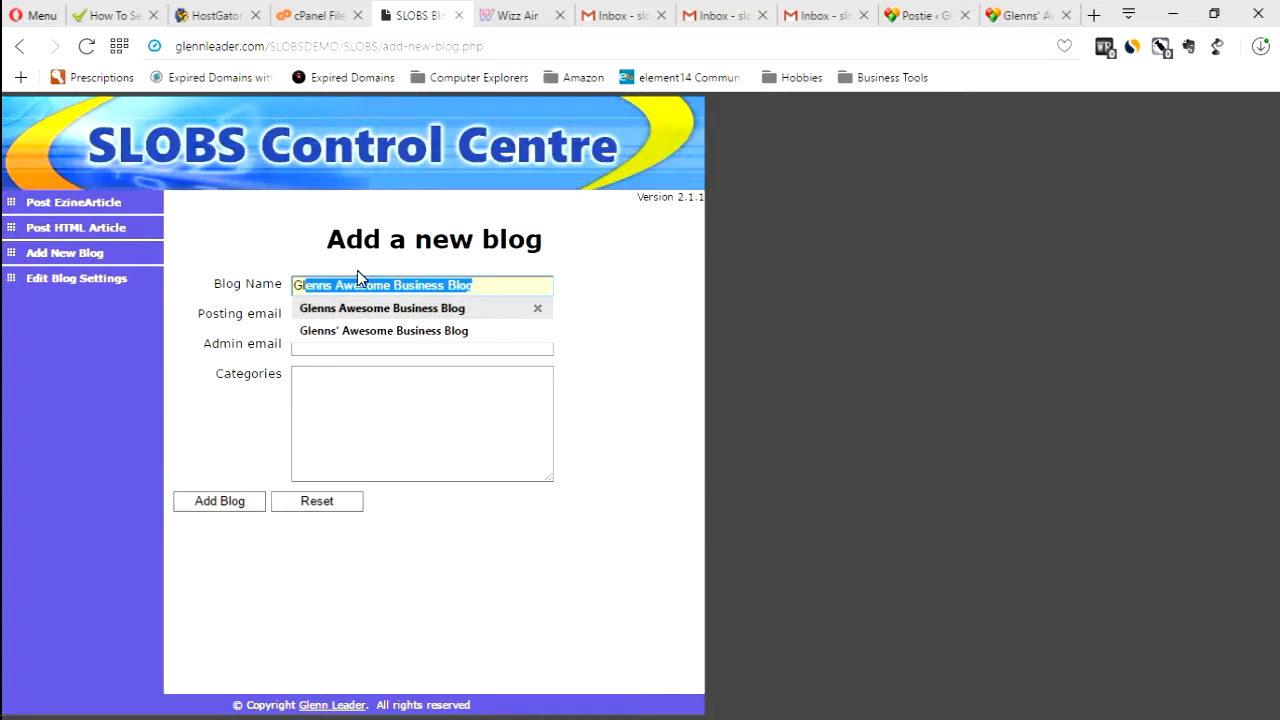
key(Return)
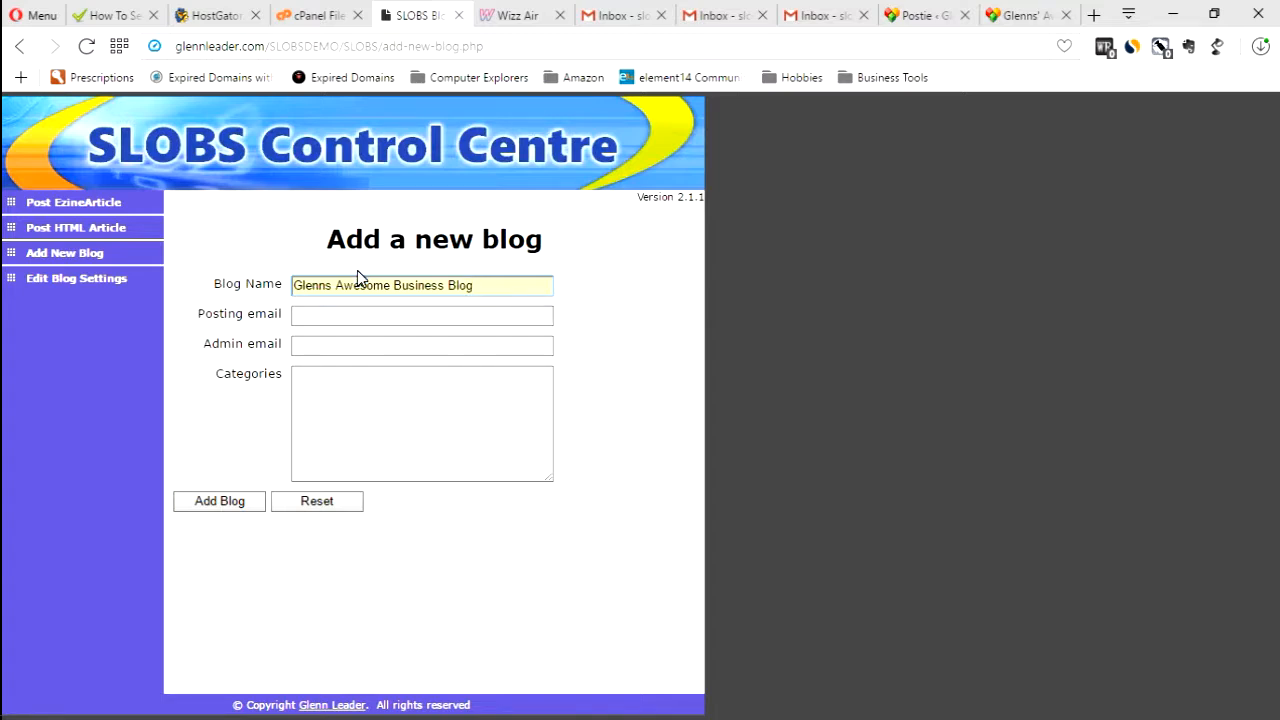
Switch to TextPad, select and copy the email address in Document1, and return to the browser
mouse_move(4, 460)
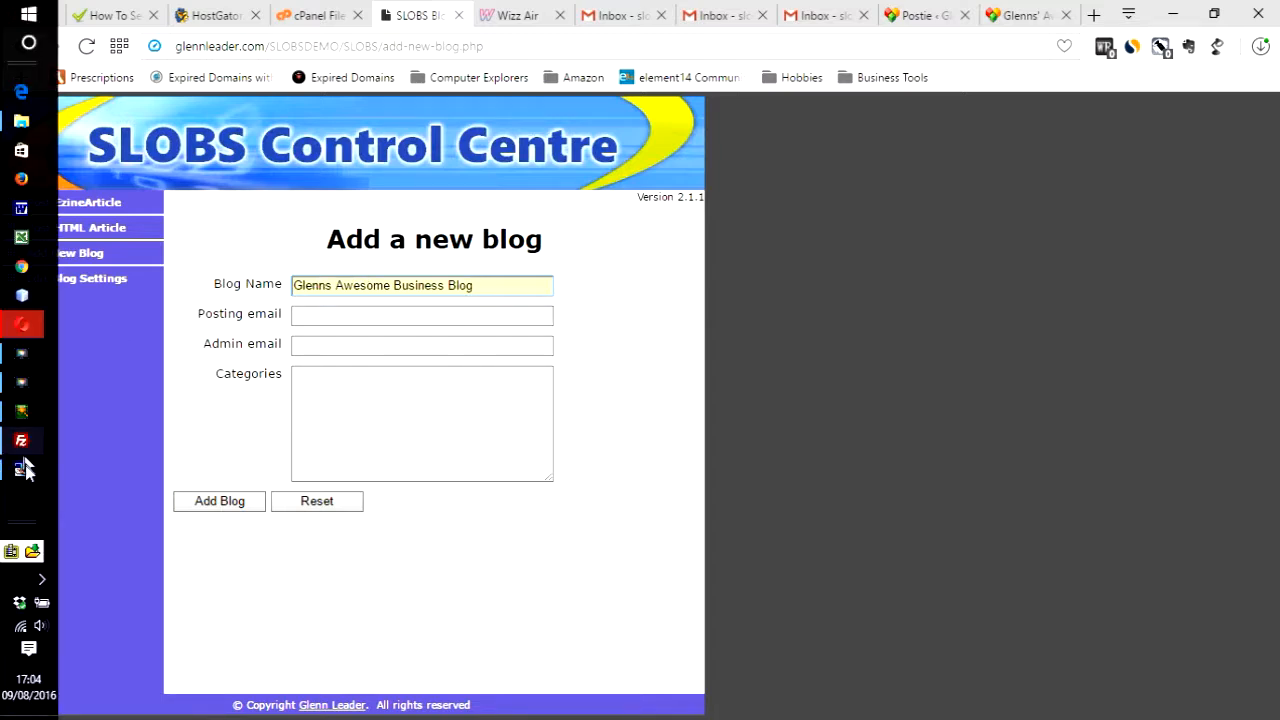
click(26, 470)
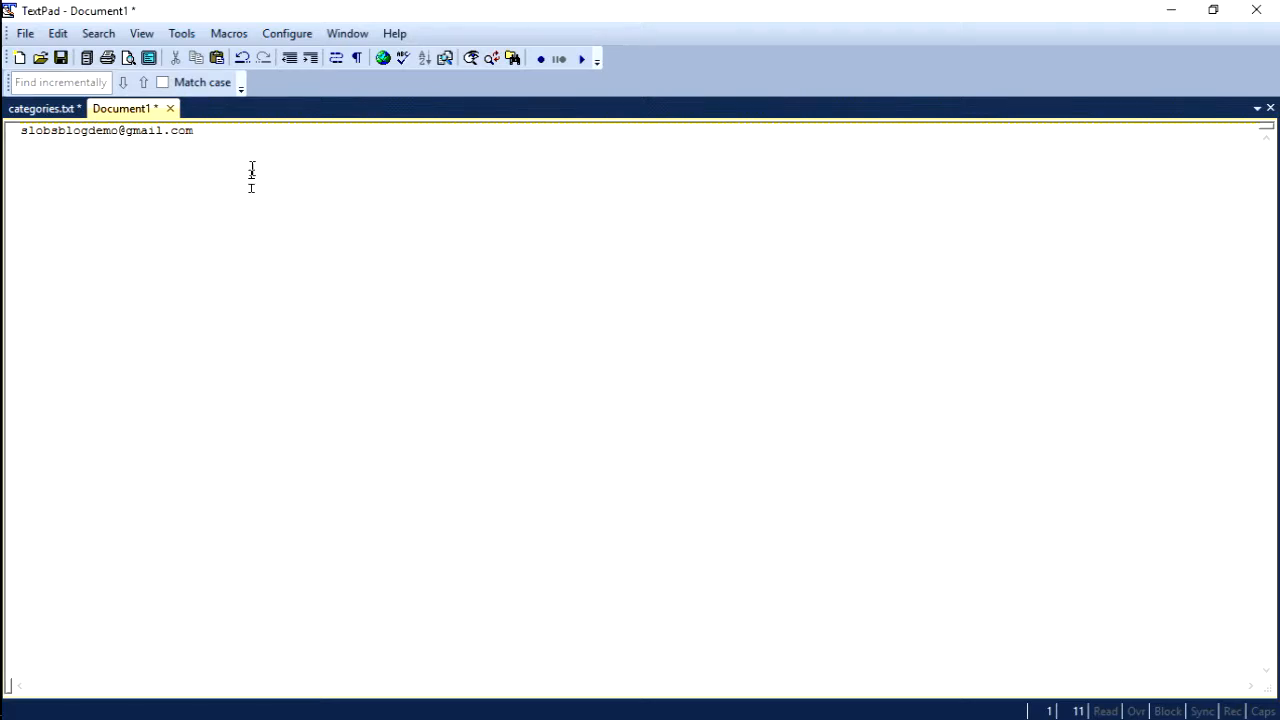
drag(212, 130, 4, 140)
key(ctrl+c)
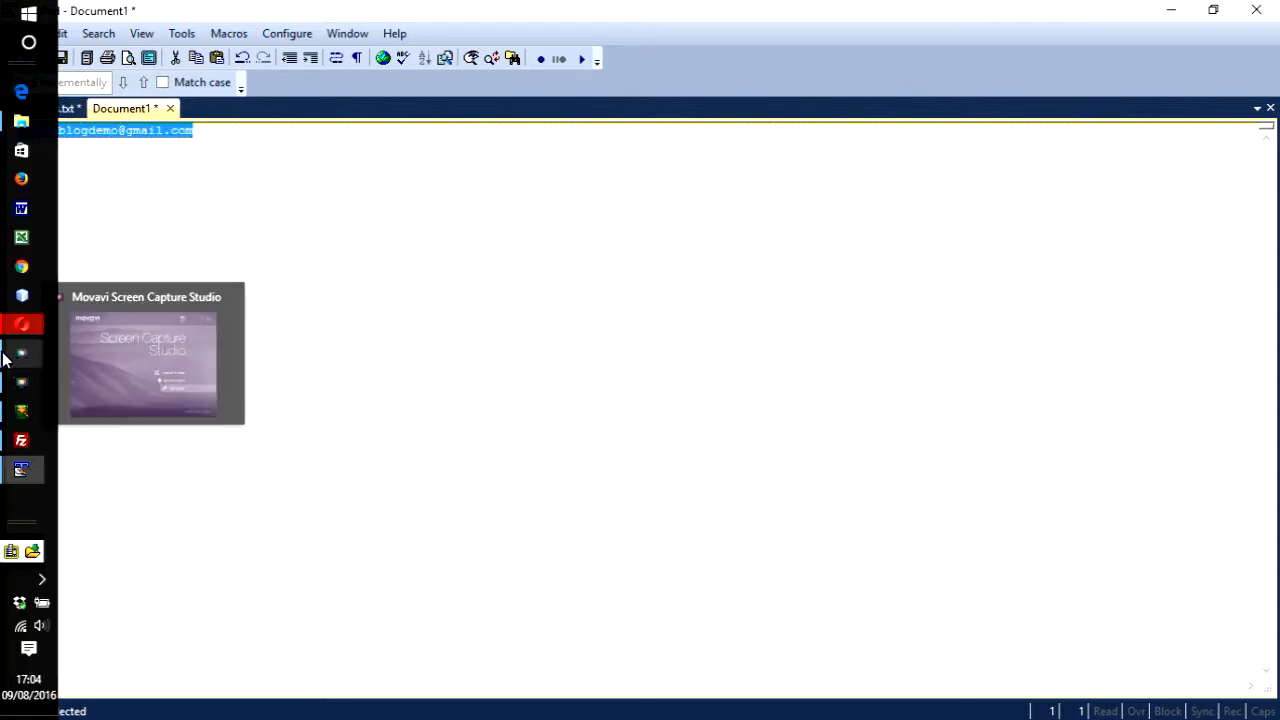
click(25, 332)
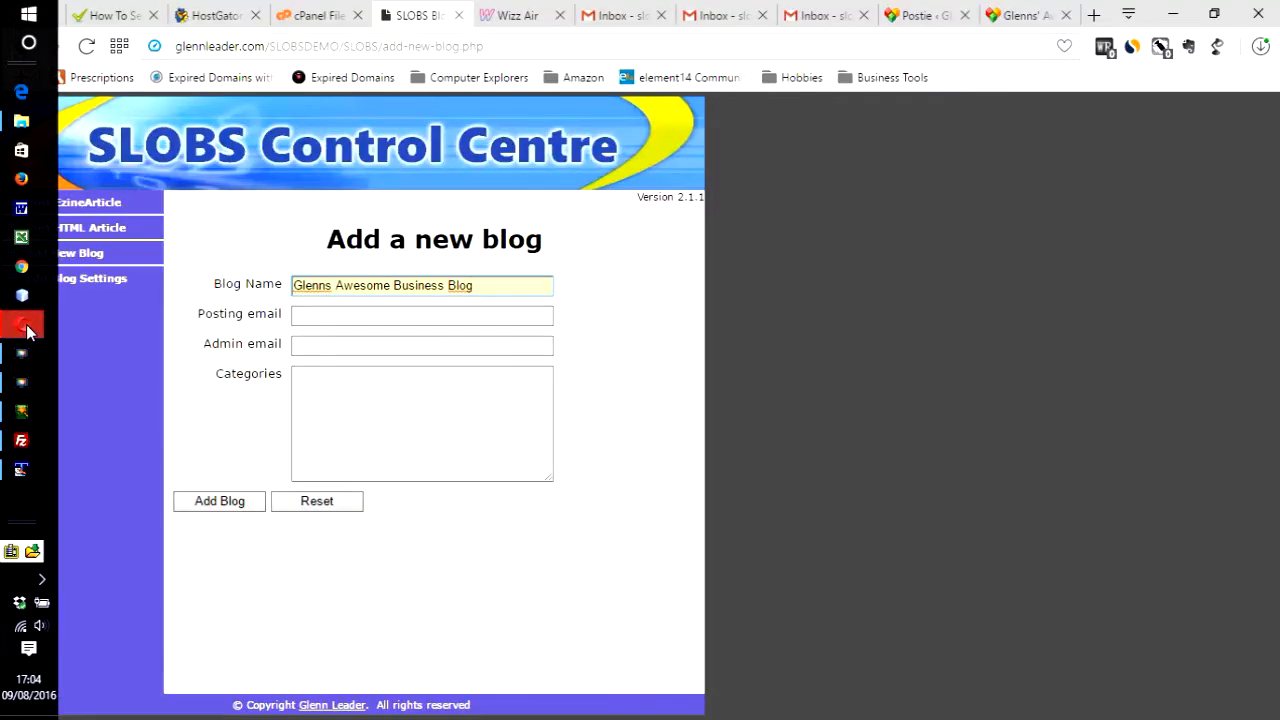
Paste the copied email address into both the Posting email and Admin email fields
click(386, 316)
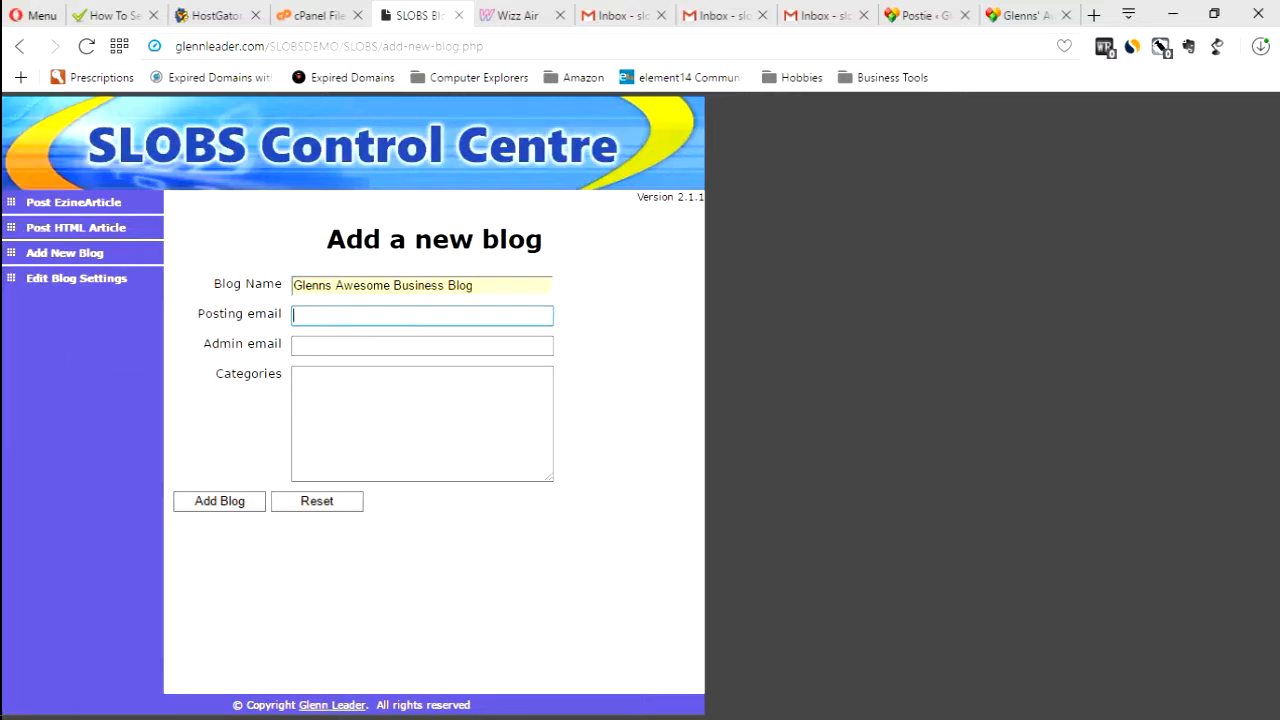
key(ctrl+v)
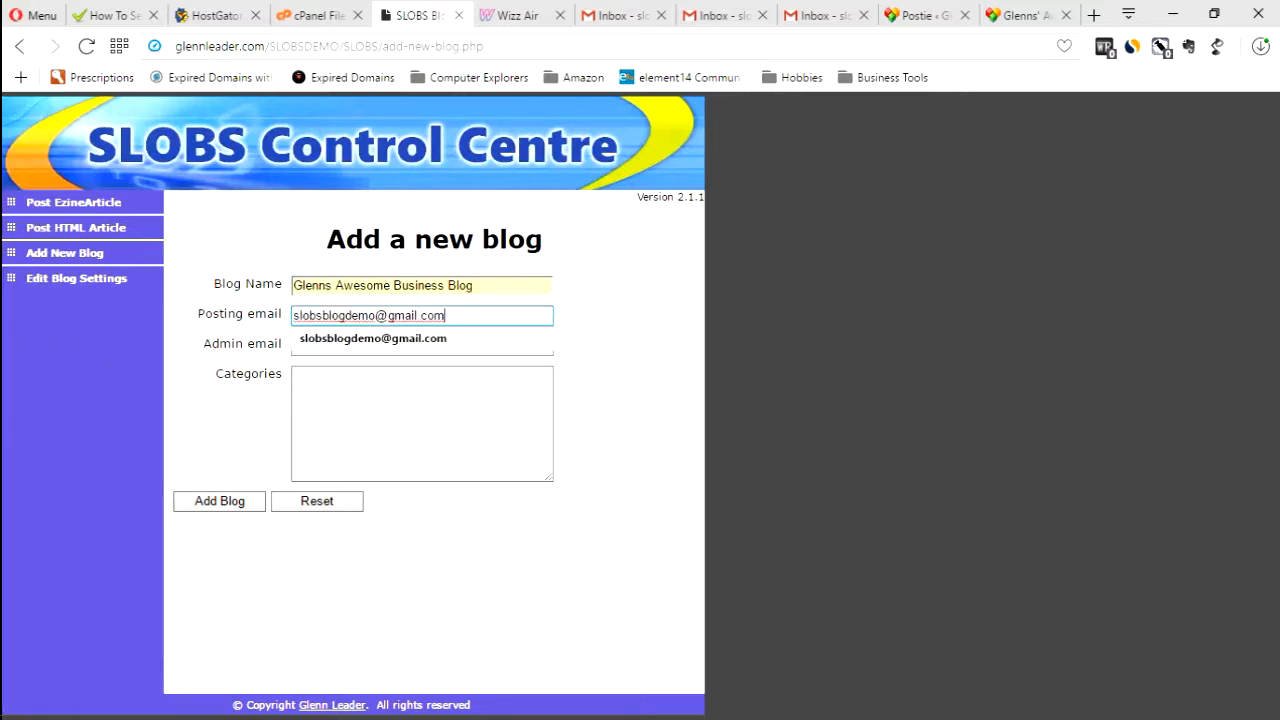
click(269, 352)
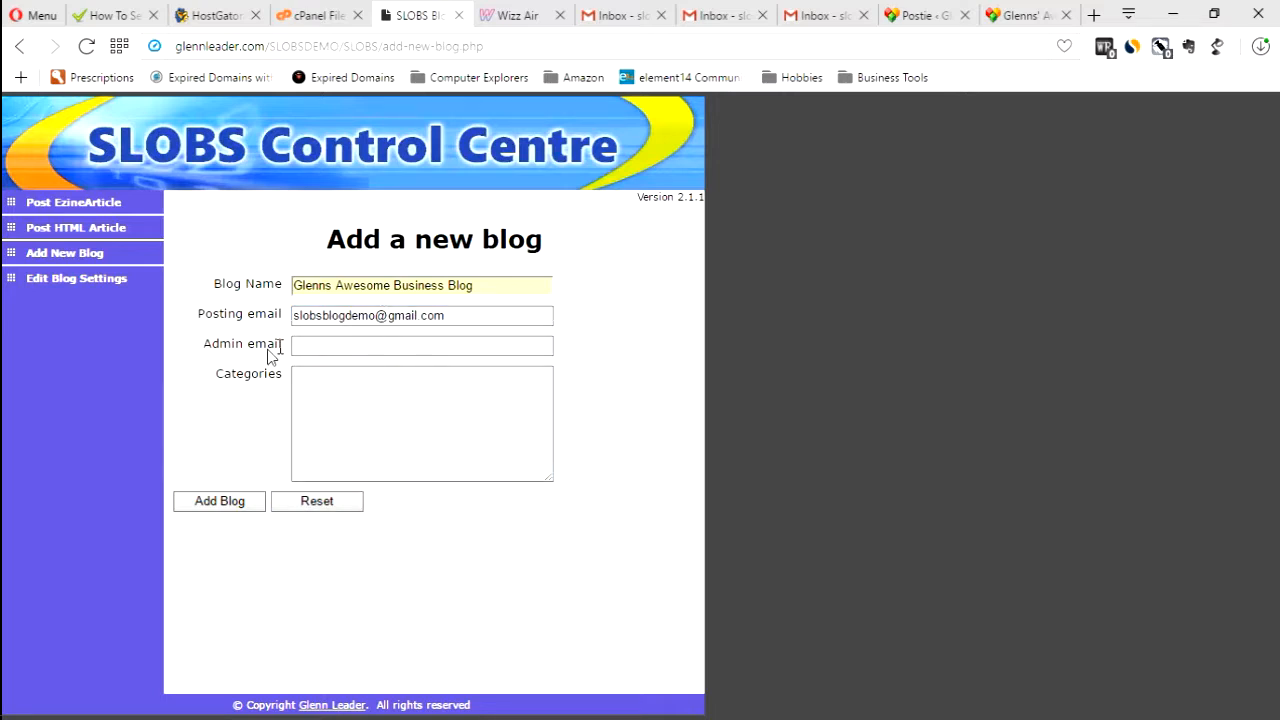
click(333, 346)
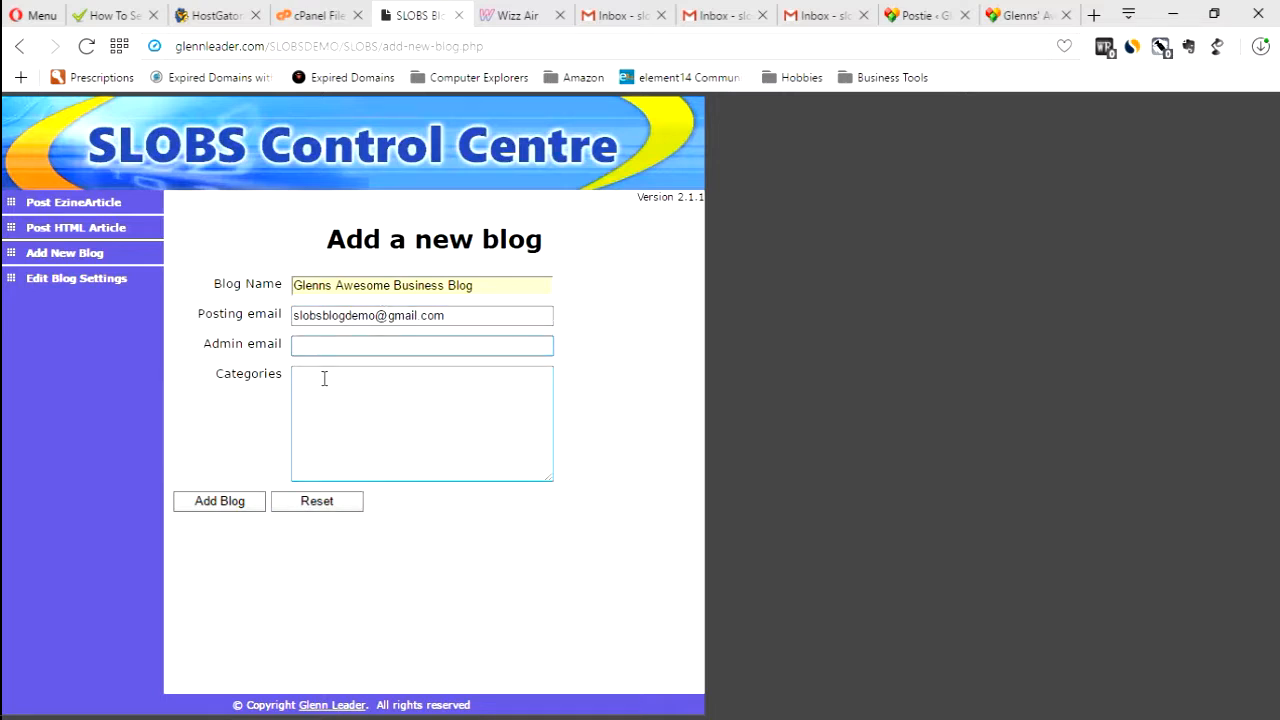
key(ctrl+v)
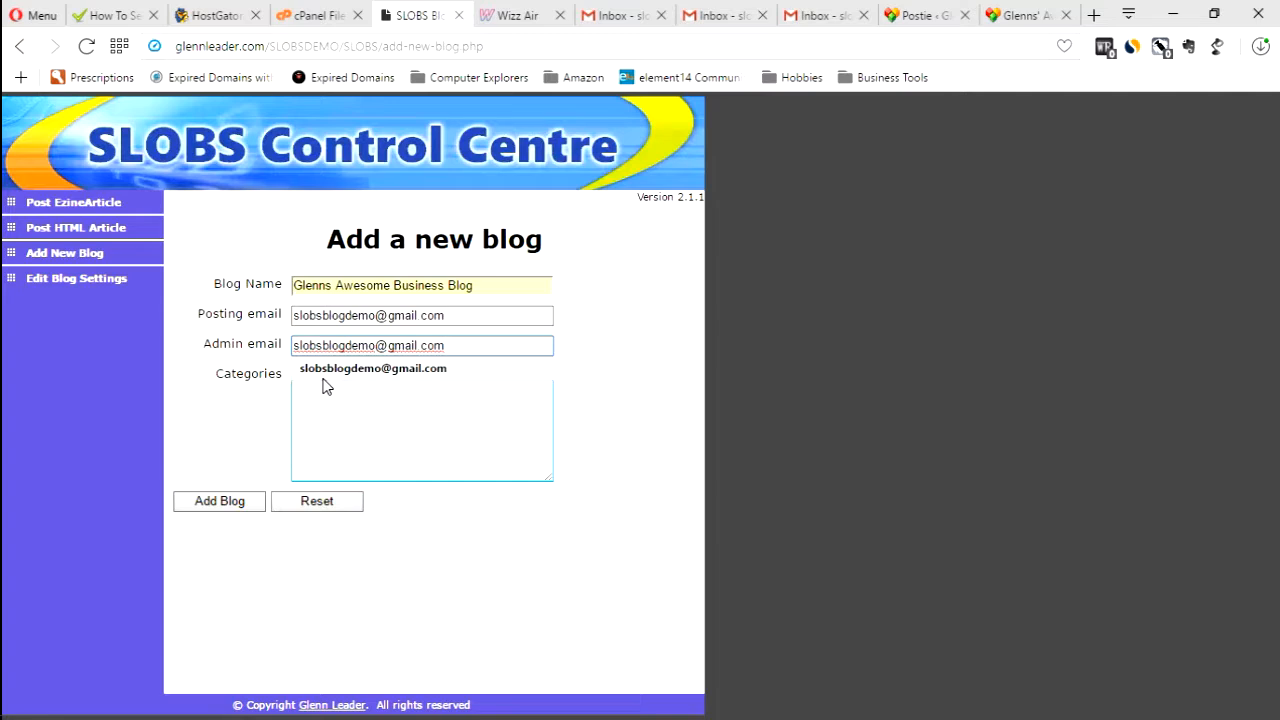
click(323, 392)
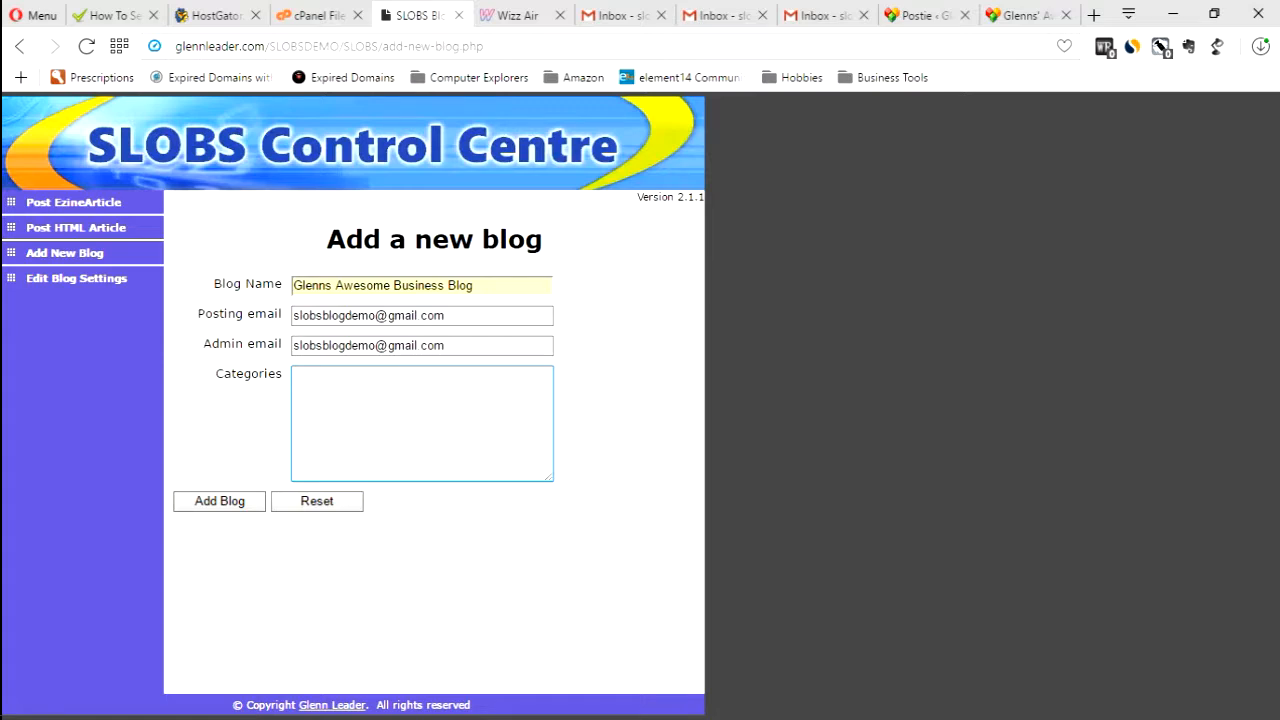
Switch to categories.txt in TextPad and examine the indentation and spacing of its lines
mouse_move(1, 247)
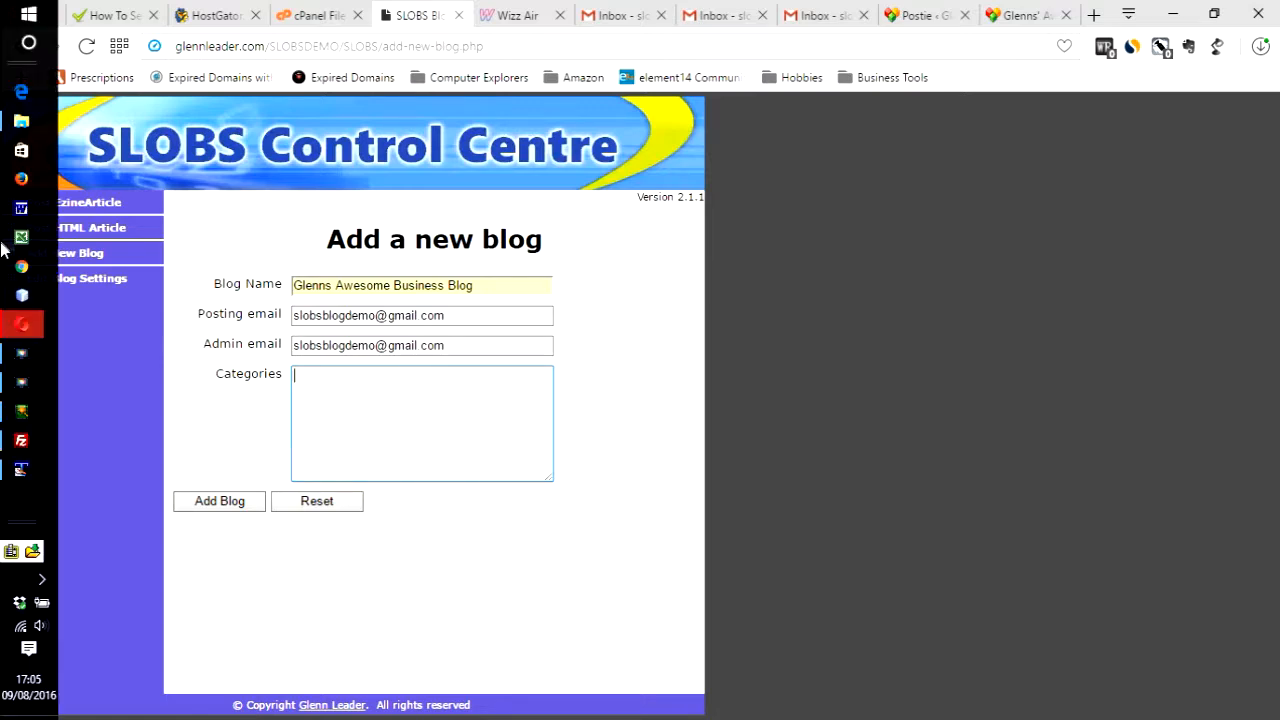
click(28, 476)
click(40, 110)
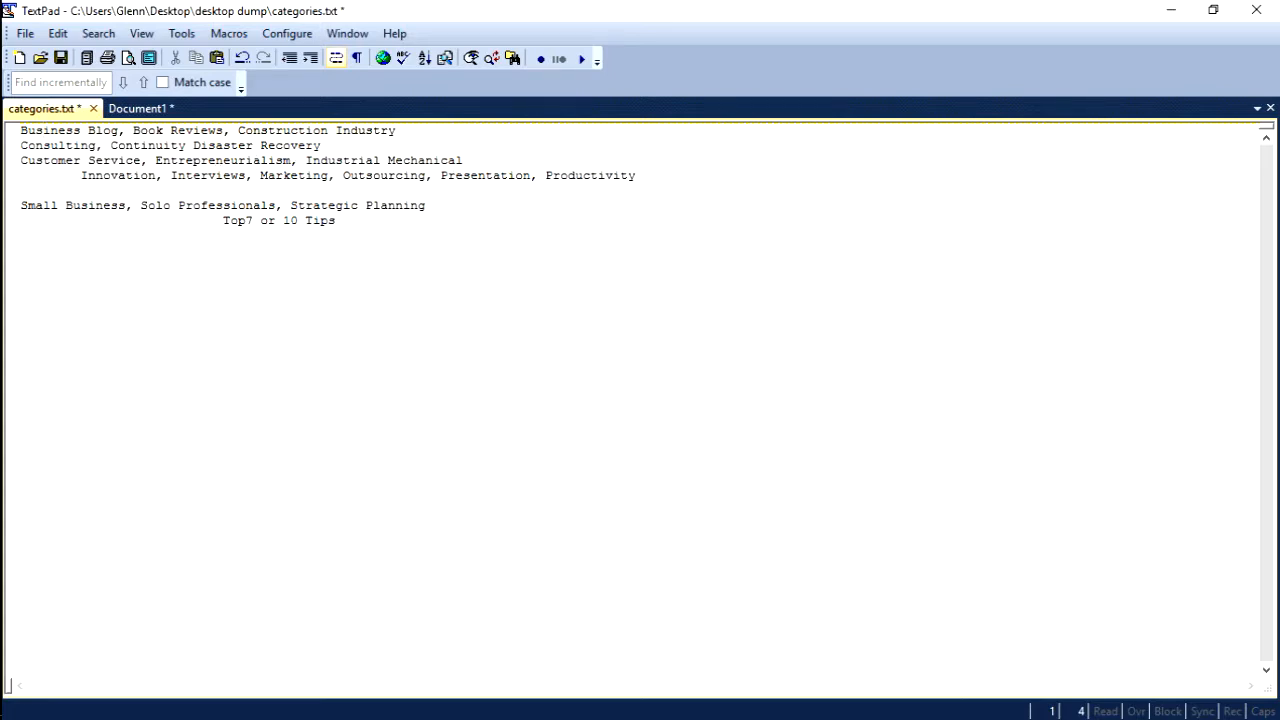
drag(337, 220, 223, 220)
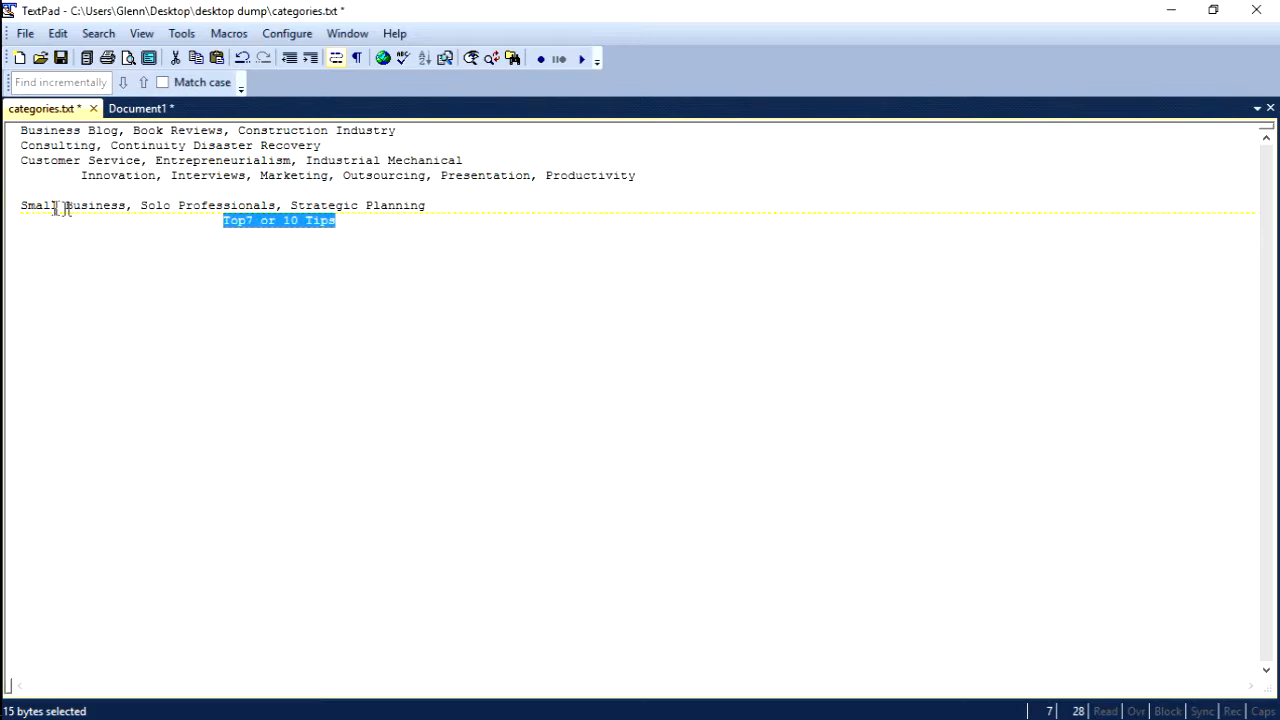
click(368, 186)
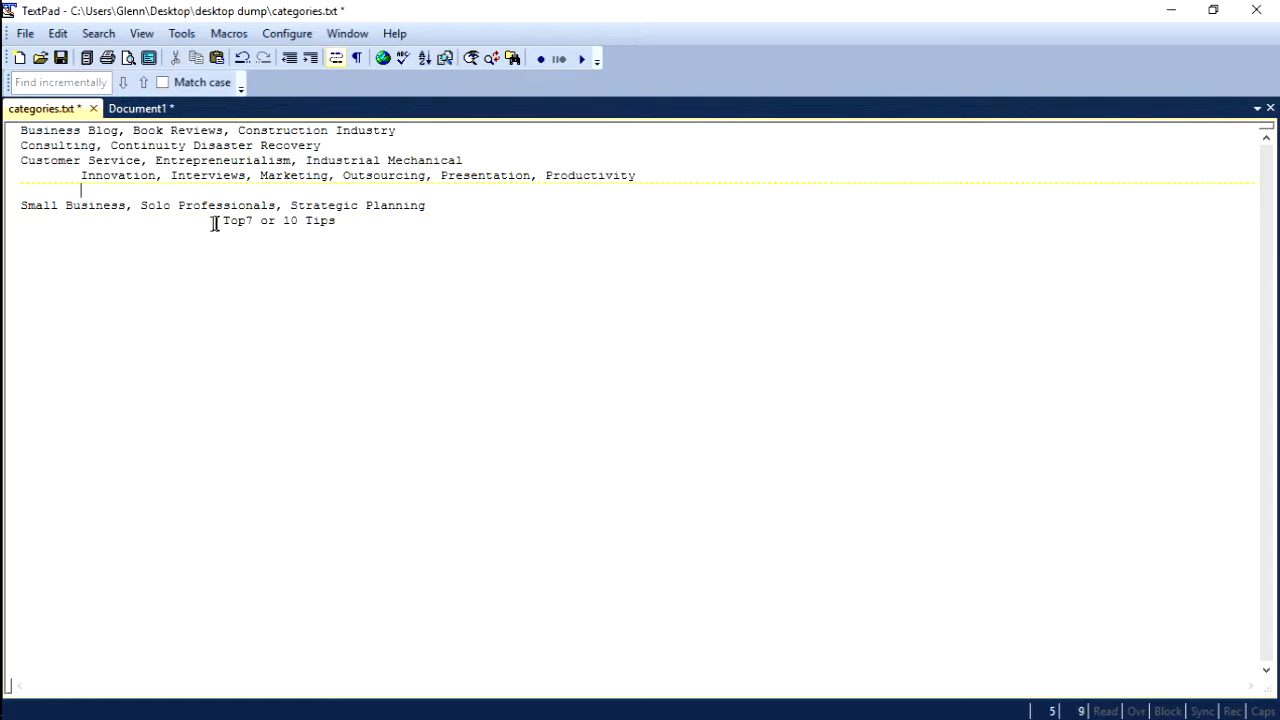
double_click(158, 222)
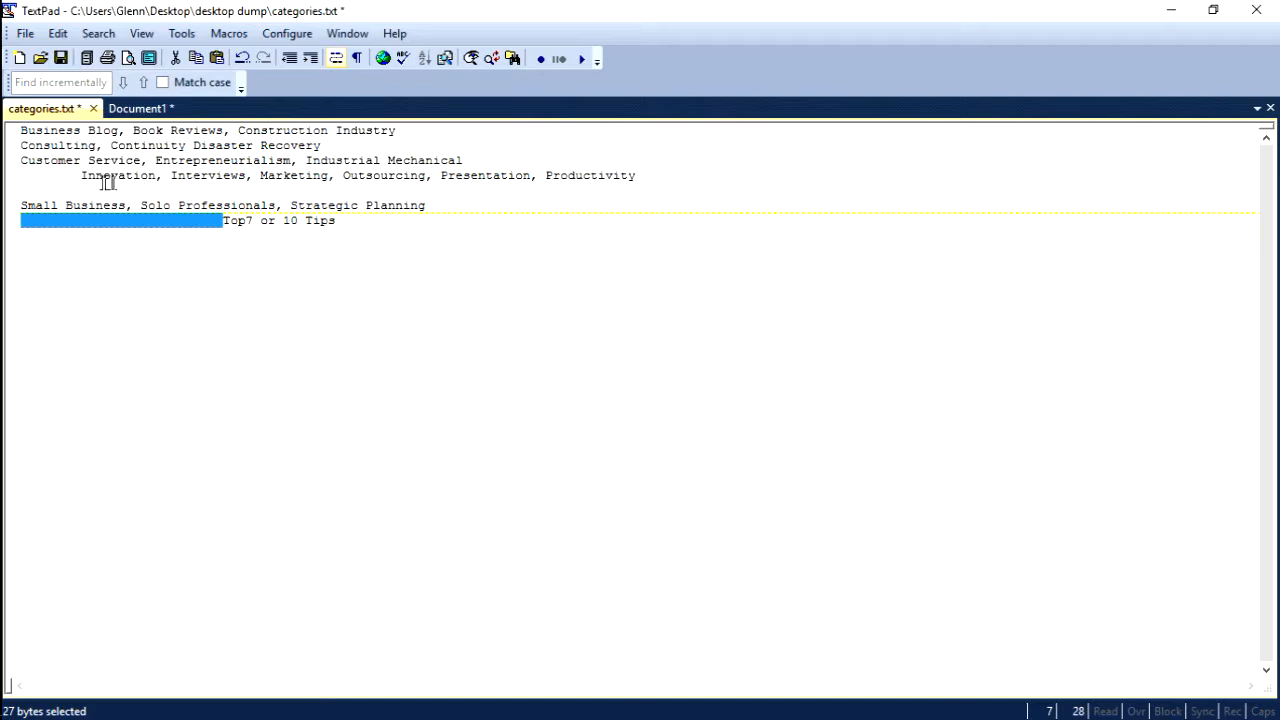
click(50, 175)
double_click(50, 175)
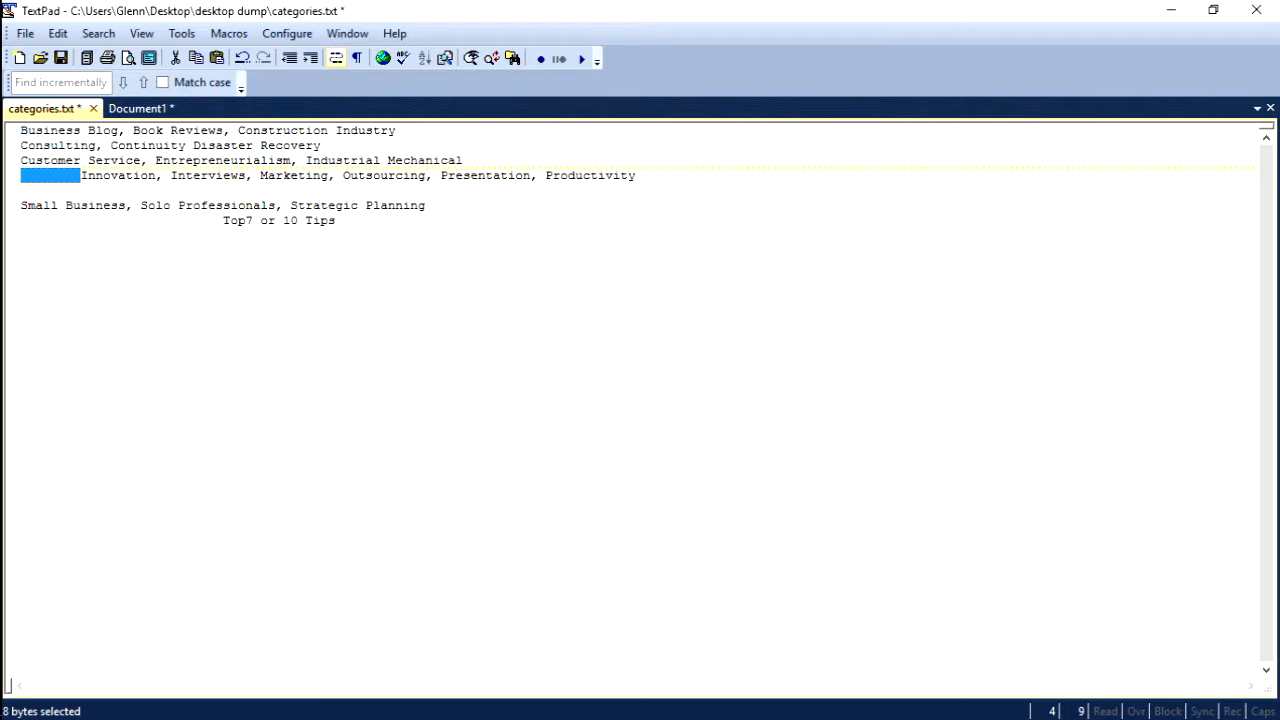
Copy the whole category list and paste it as plain text into the Categories box
key(ctrl+a)
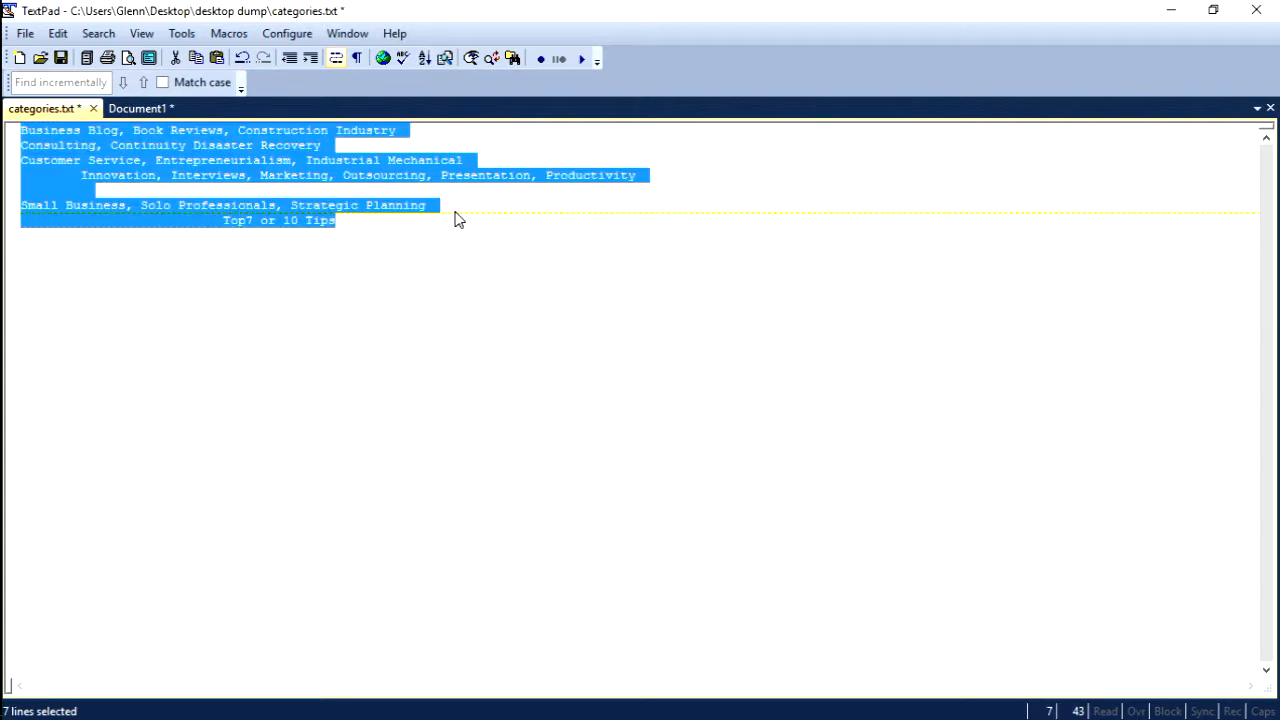
click(24, 326)
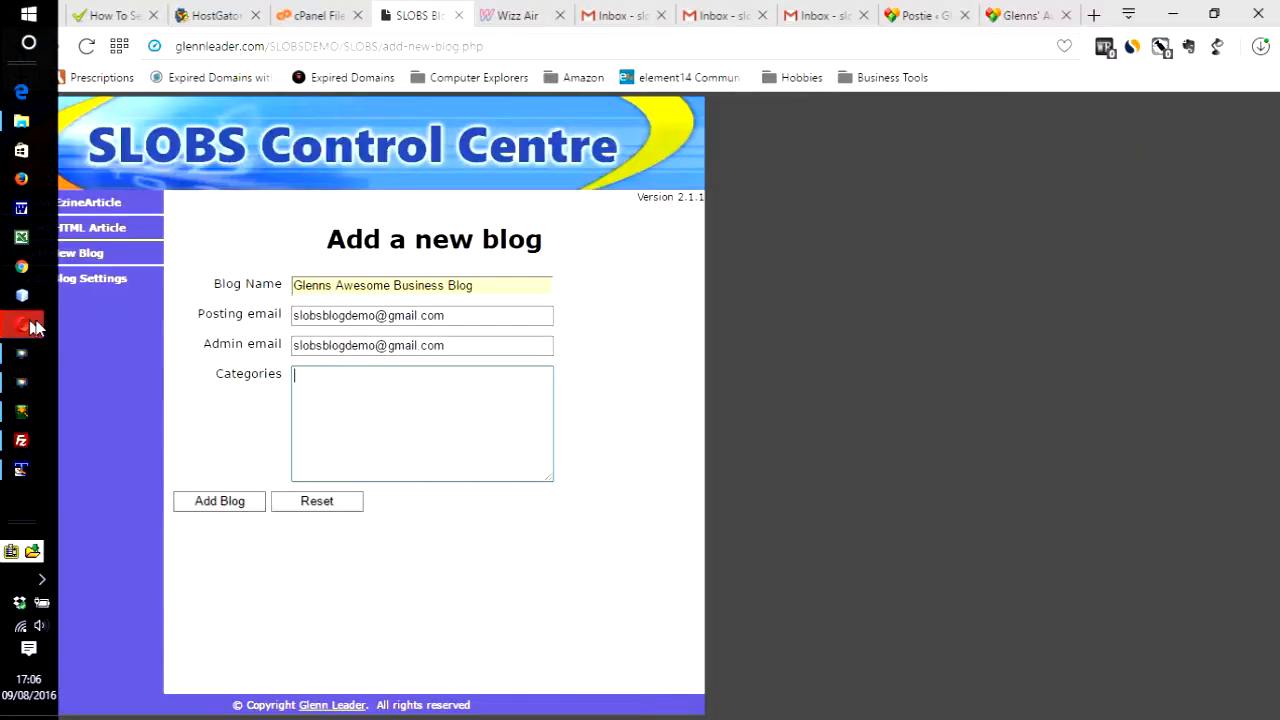
right_click(361, 407)
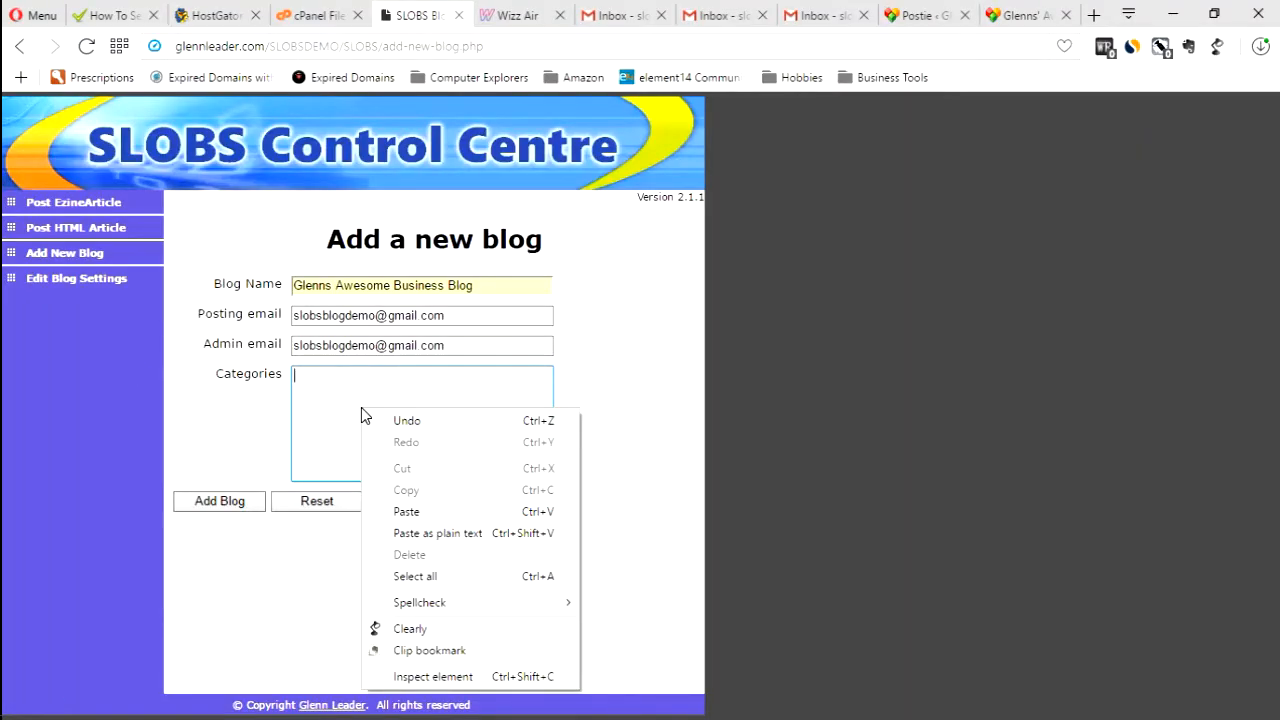
click(411, 534)
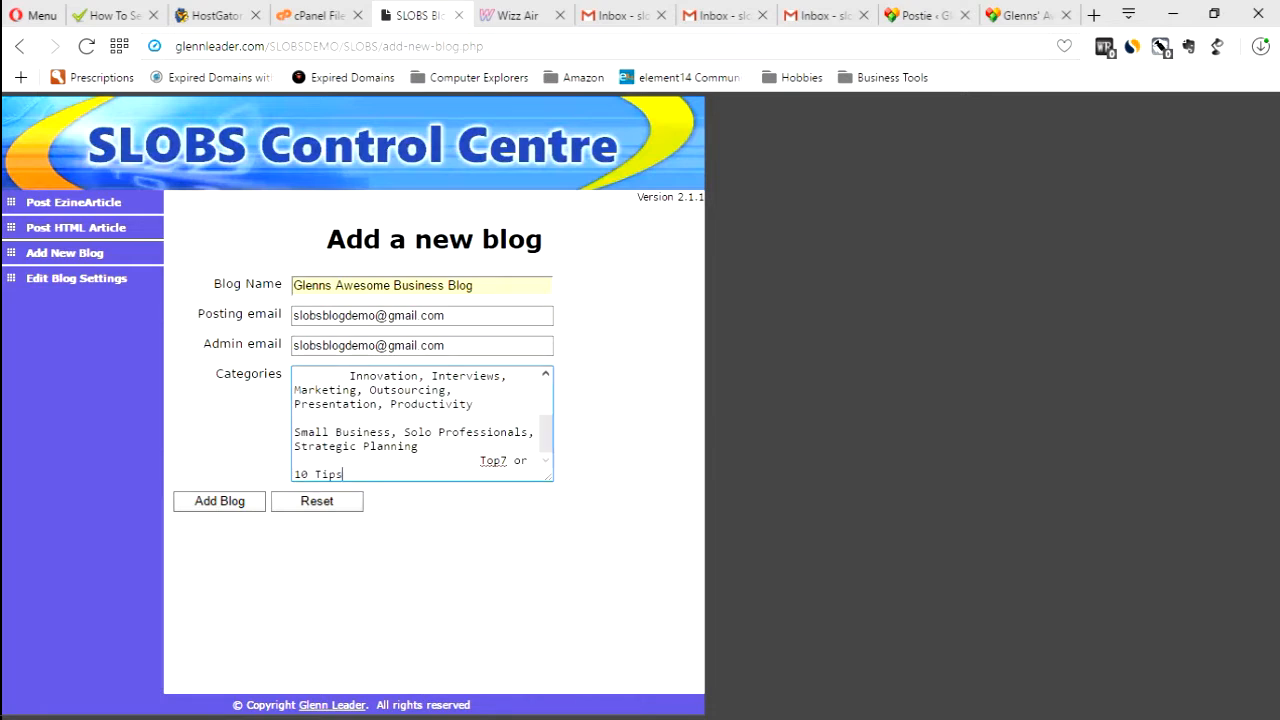
Add the blog with the entered name, emails and categories
drag(478, 460, 294, 460)
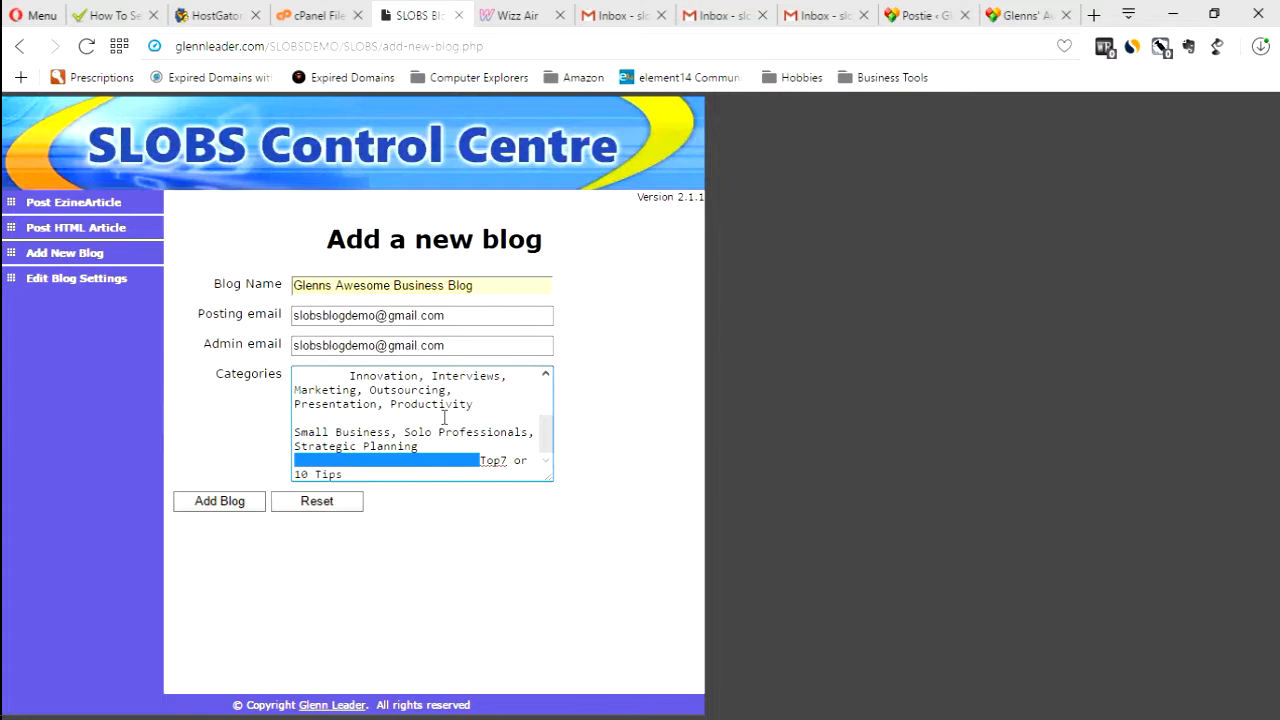
click(350, 418)
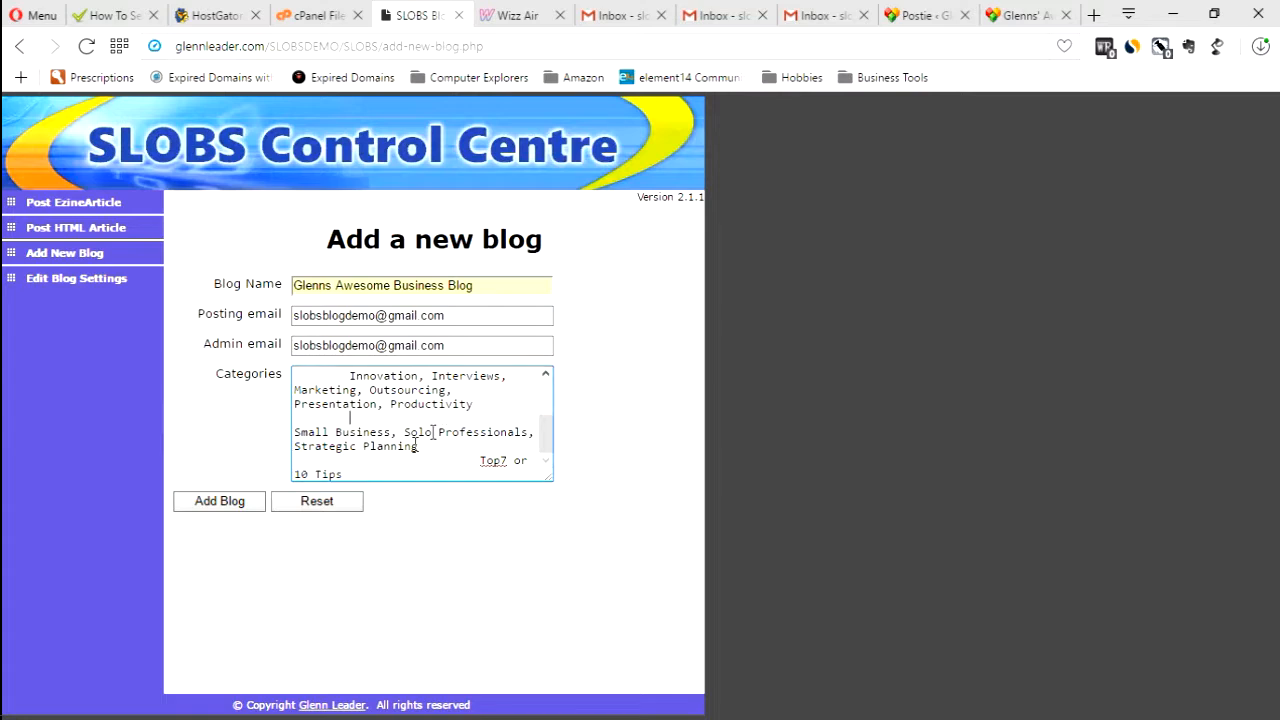
click(210, 512)
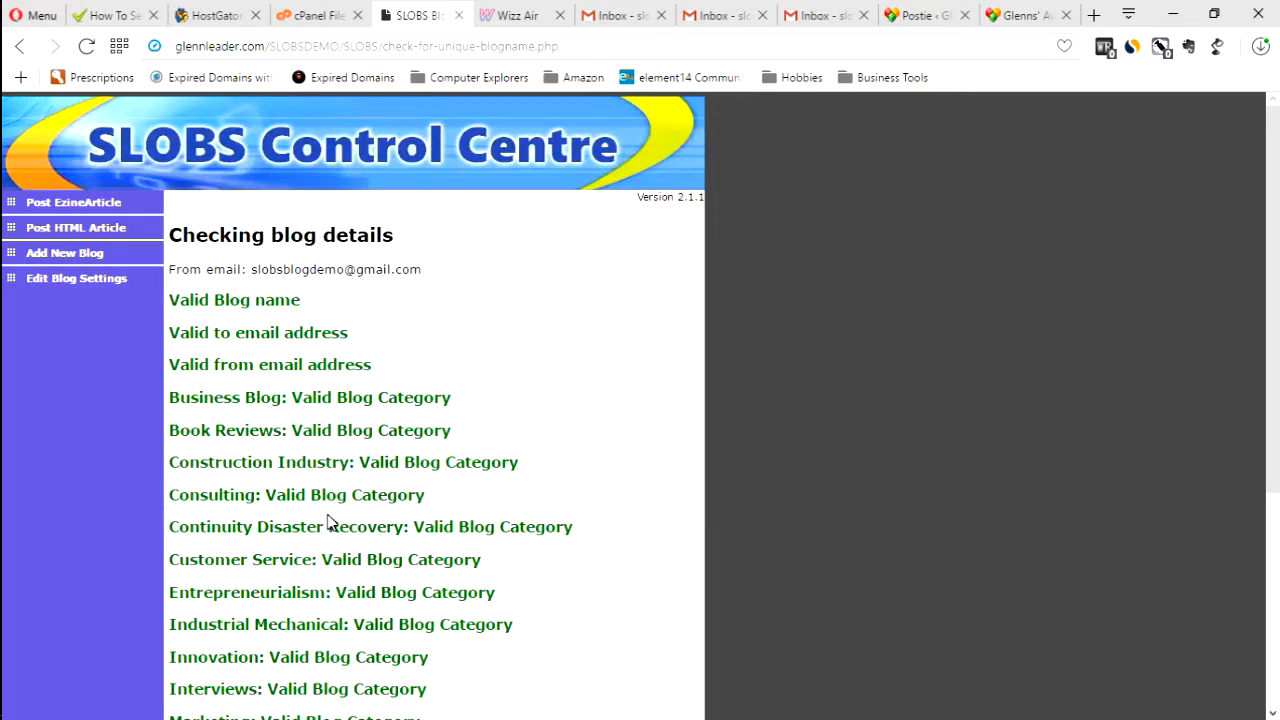
Review the blog detail and category validation results on the checking page
scroll(327, 522, down, 3)
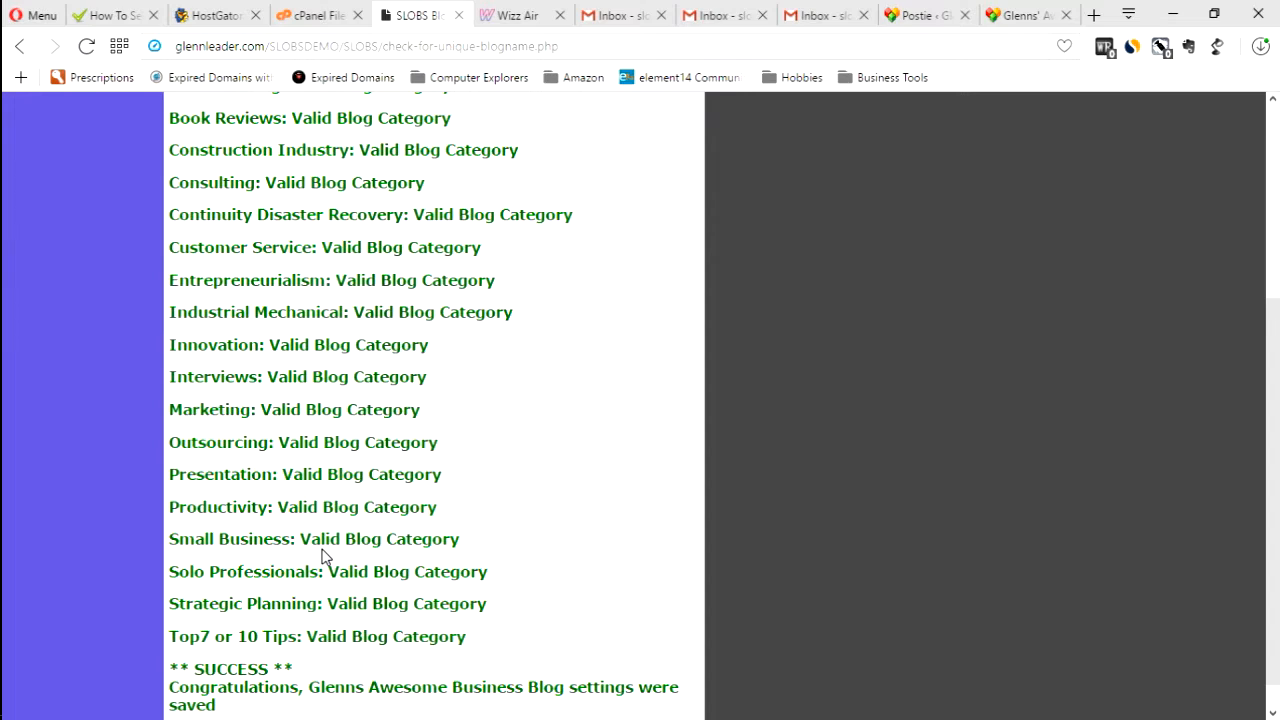
scroll(322, 556, down, 1)
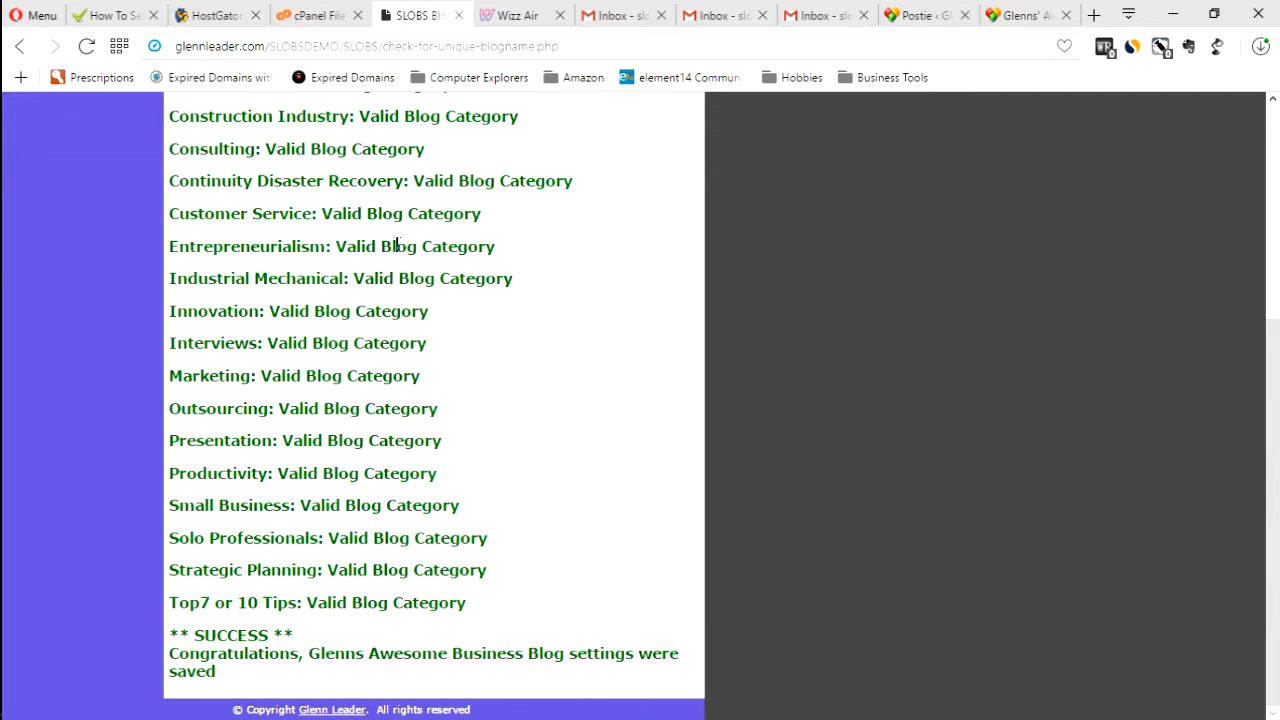
scroll(400, 251, up, 4)
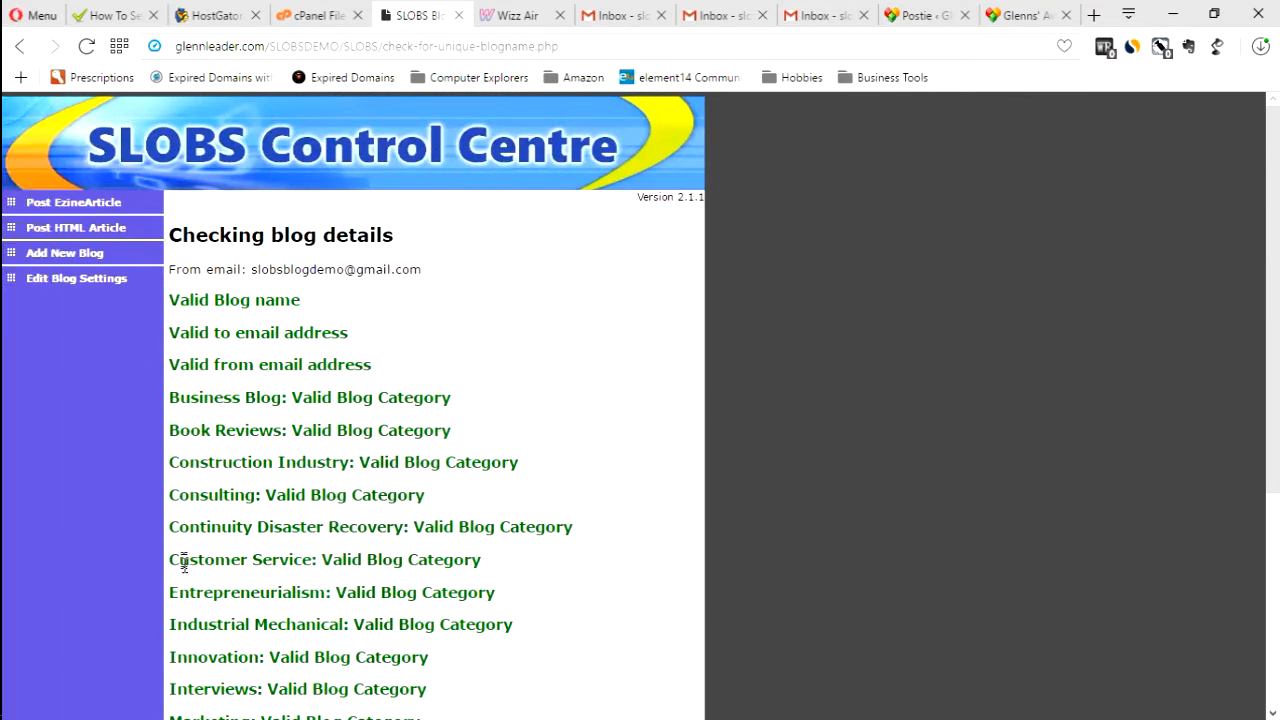
Open the editable settings for Glenns Awesome Business Blog and scroll through its categories list
click(62, 282)
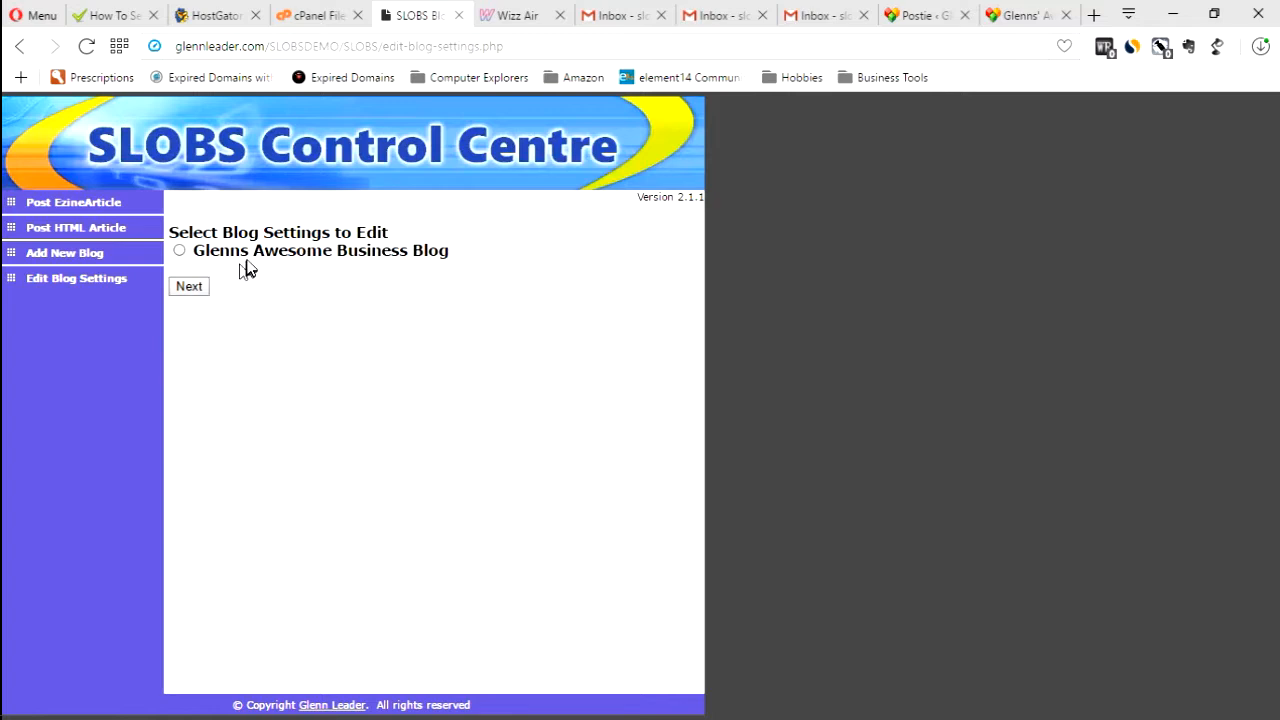
click(180, 252)
click(187, 290)
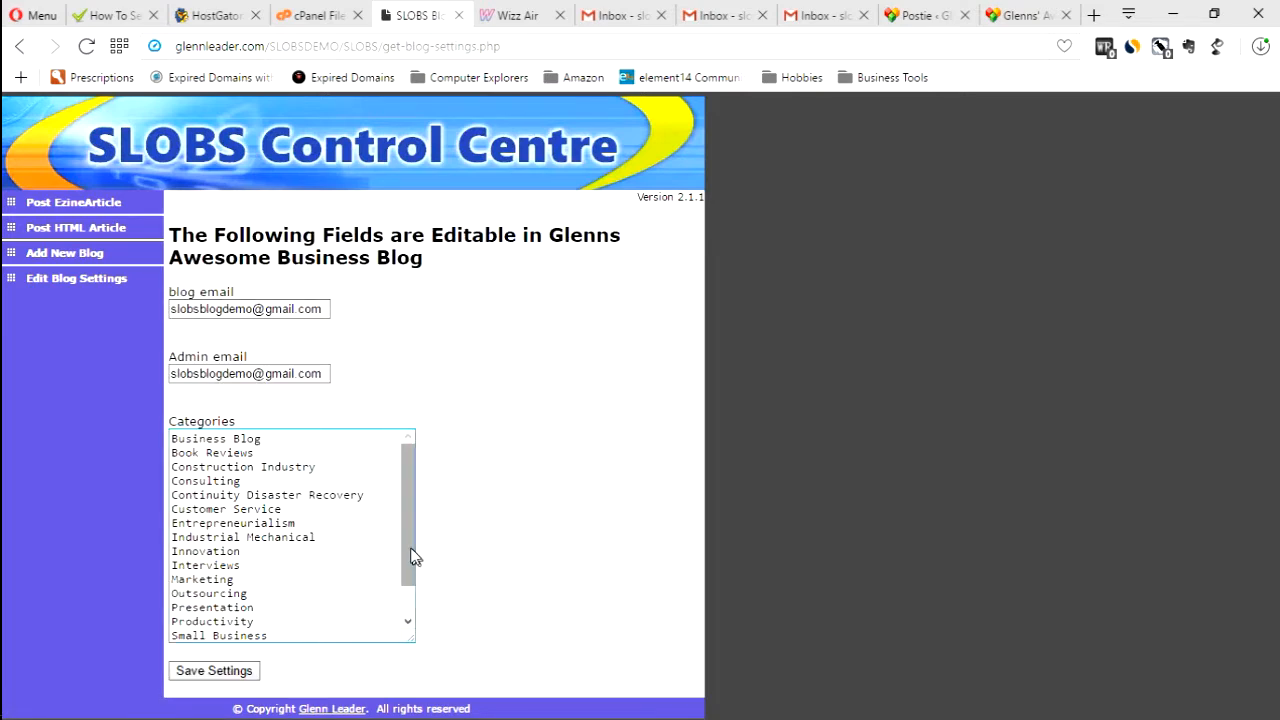
drag(408, 480, 421, 437)
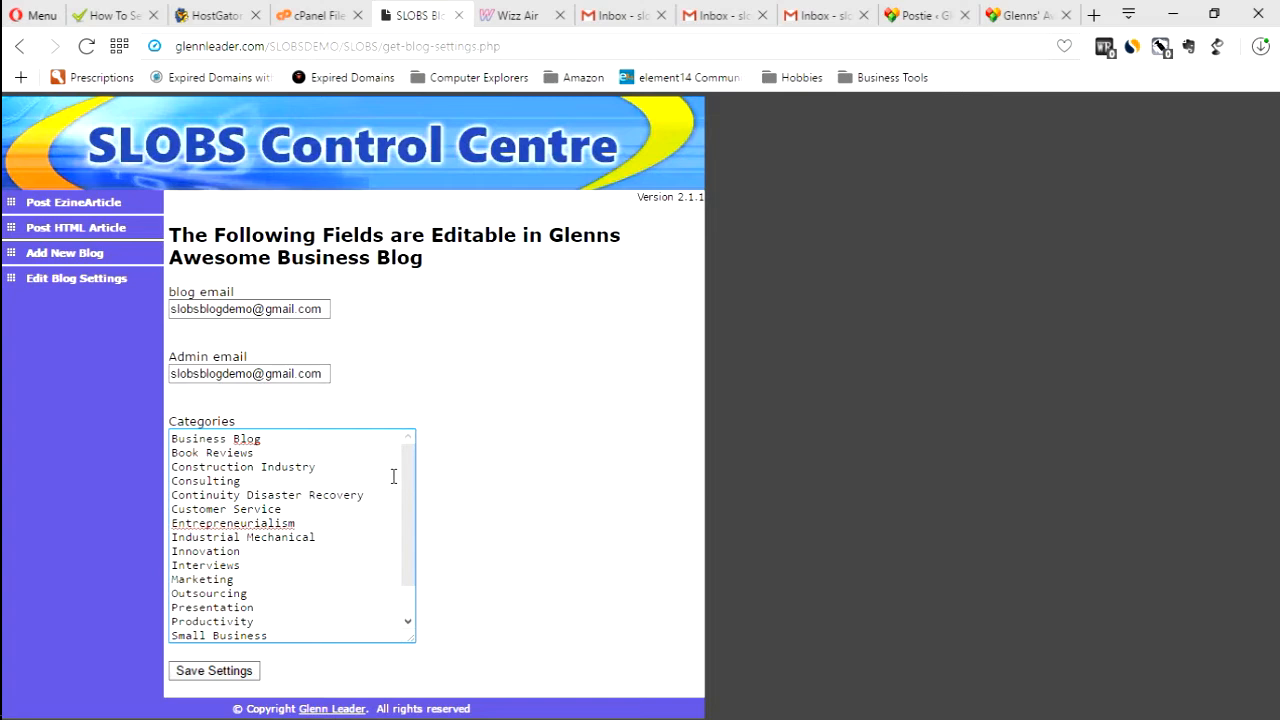